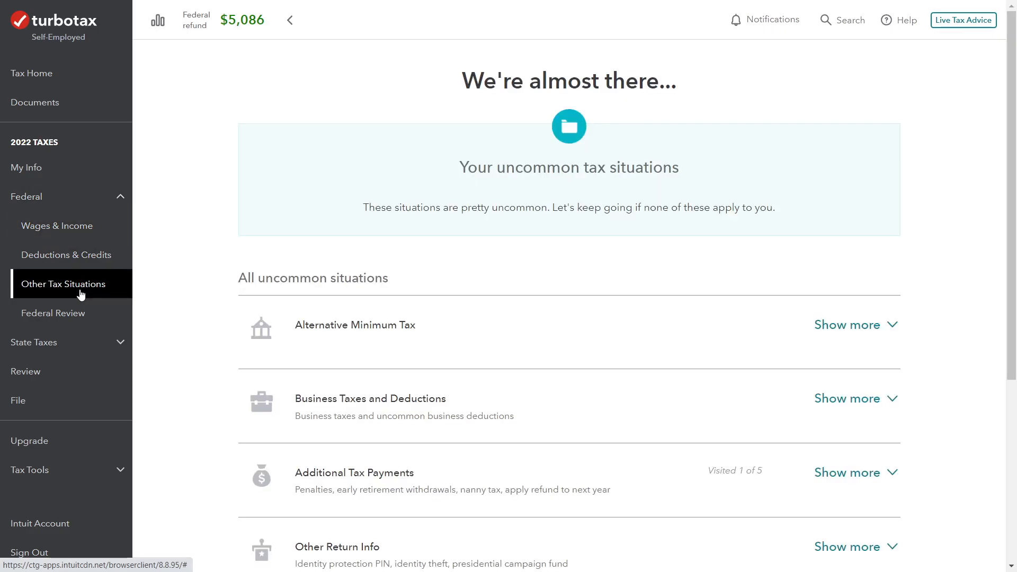
# Open the Apply Refund to Next Year topic under Additional Tax Payments
pyautogui.scroll(-3, 687, 262)
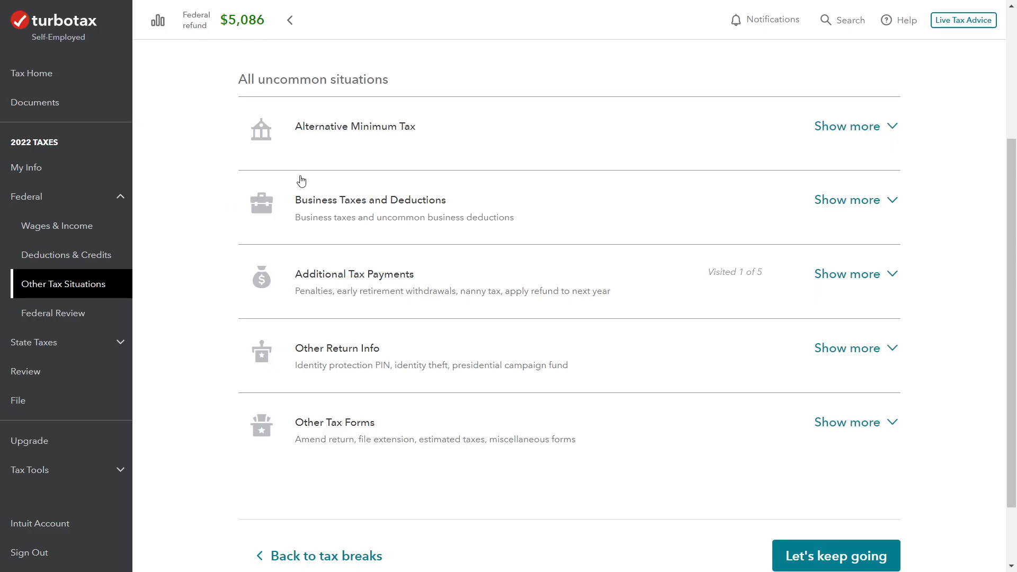
pyautogui.click(899, 278)
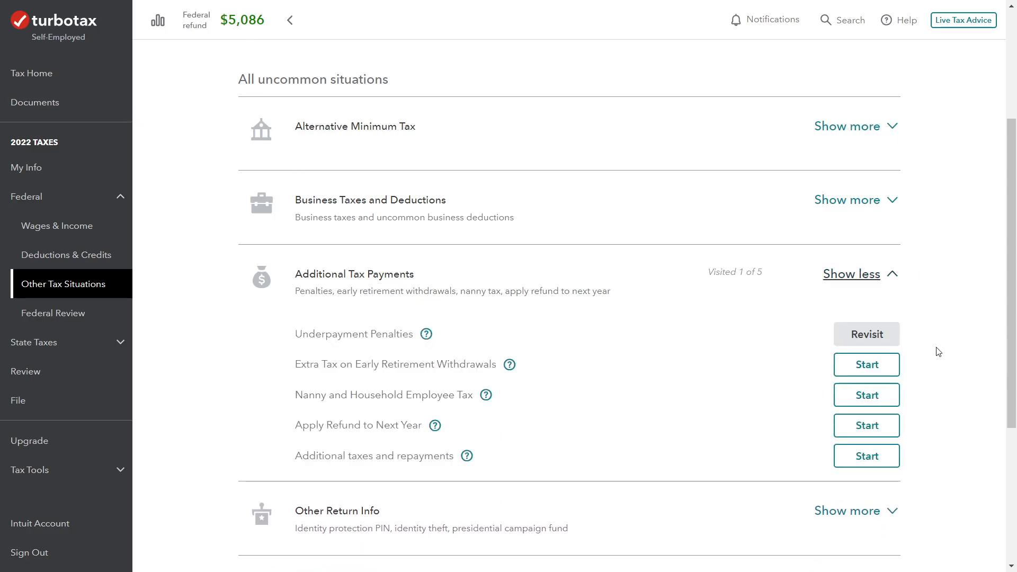
pyautogui.scroll(-2, 936, 350)
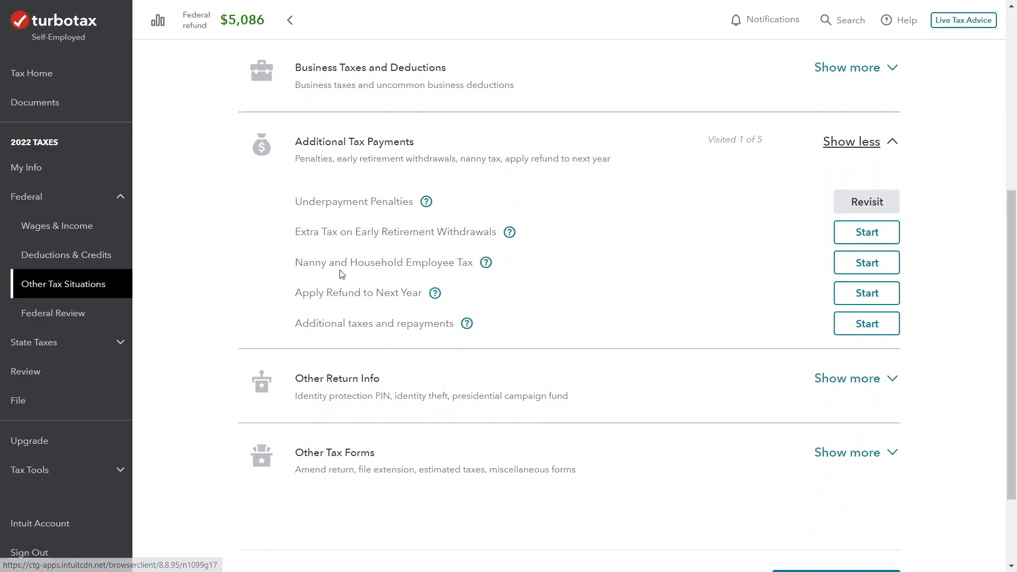
pyautogui.click(867, 293)
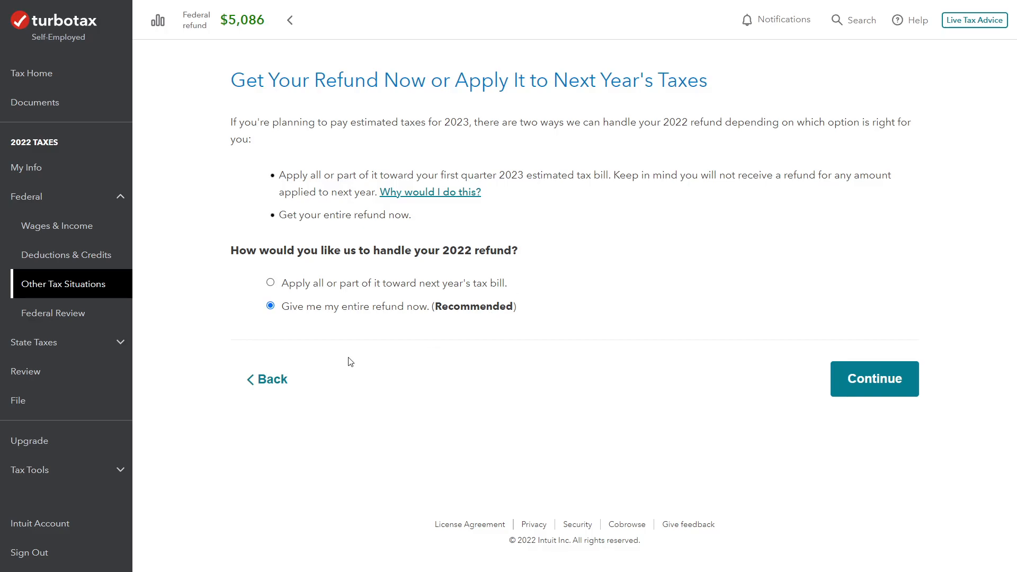
# Choose to apply the 2022 refund toward next year's tax bill, enter $5,086 as the amount, and finish the topic
pyautogui.click(317, 286)
pyautogui.click(858, 378)
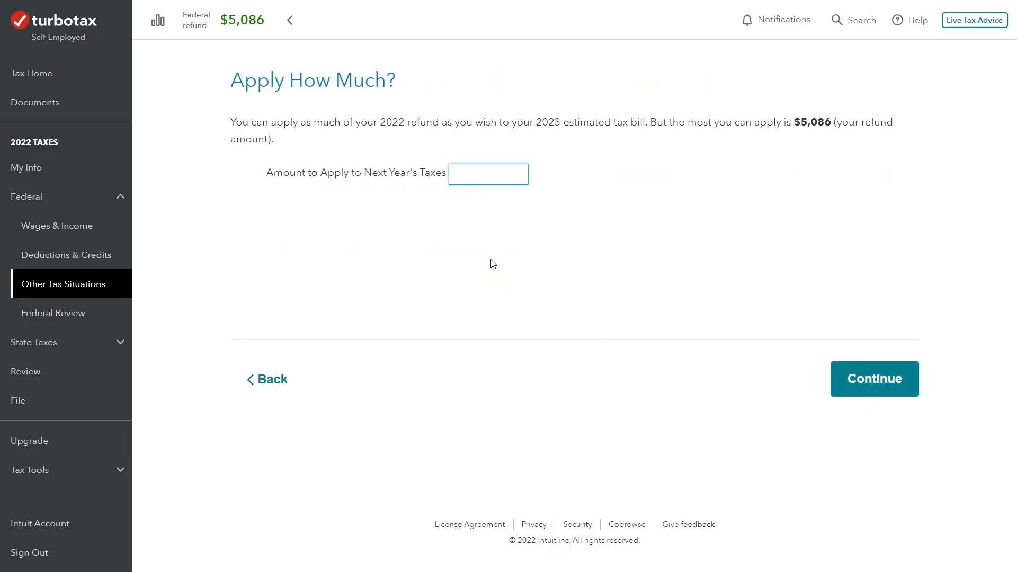
pyautogui.write('5086')
pyautogui.click(884, 384)
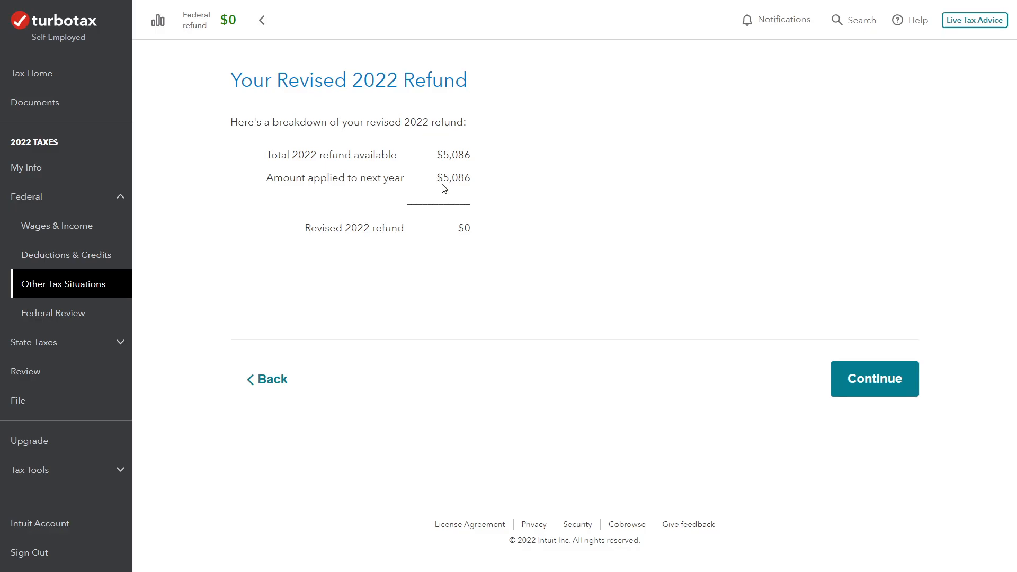
pyautogui.click(880, 391)
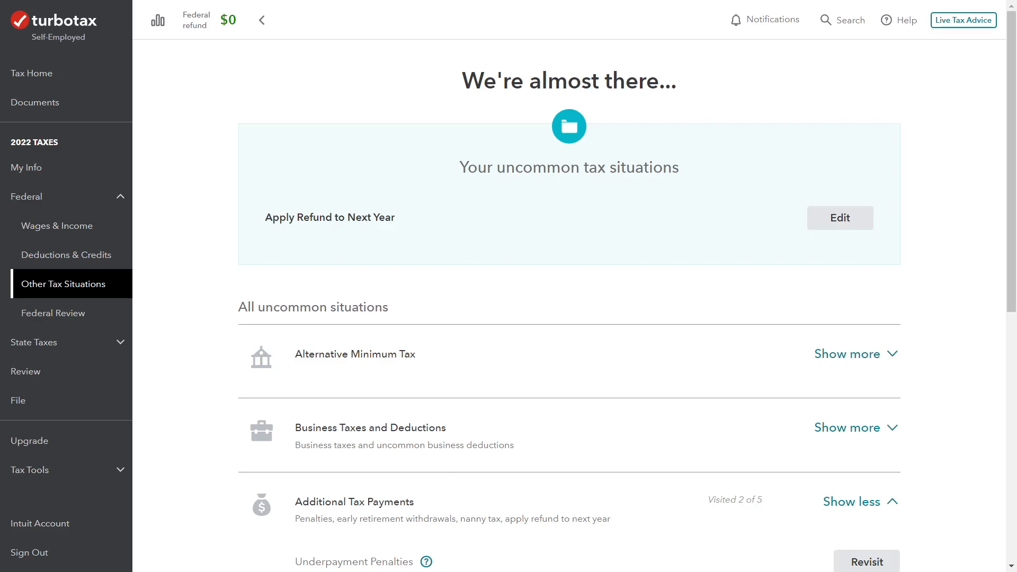
# Open the Print Center from the tax tools
pyautogui.scroll(-1, 833, 386)
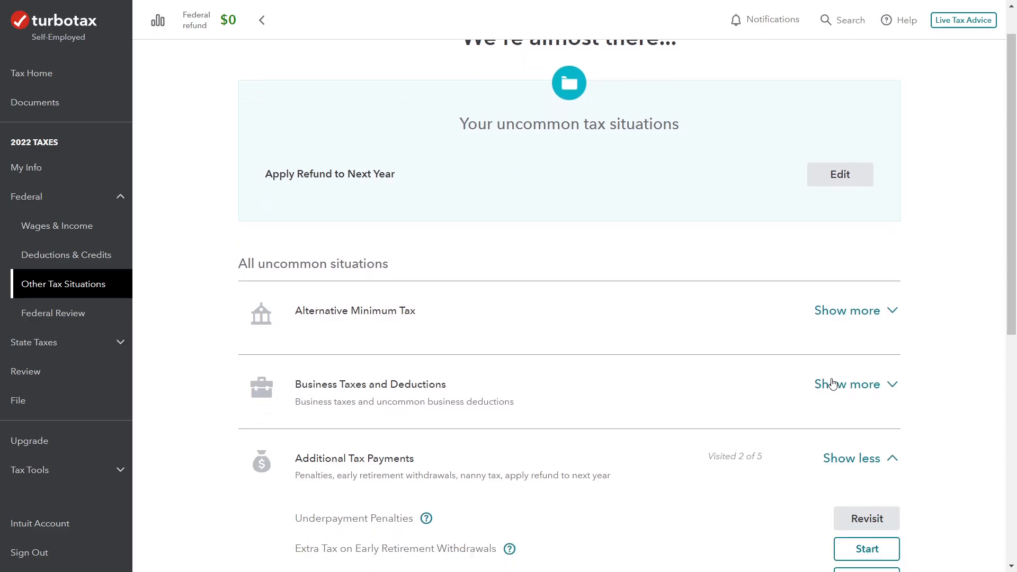
pyautogui.scroll(-6, 659, 289)
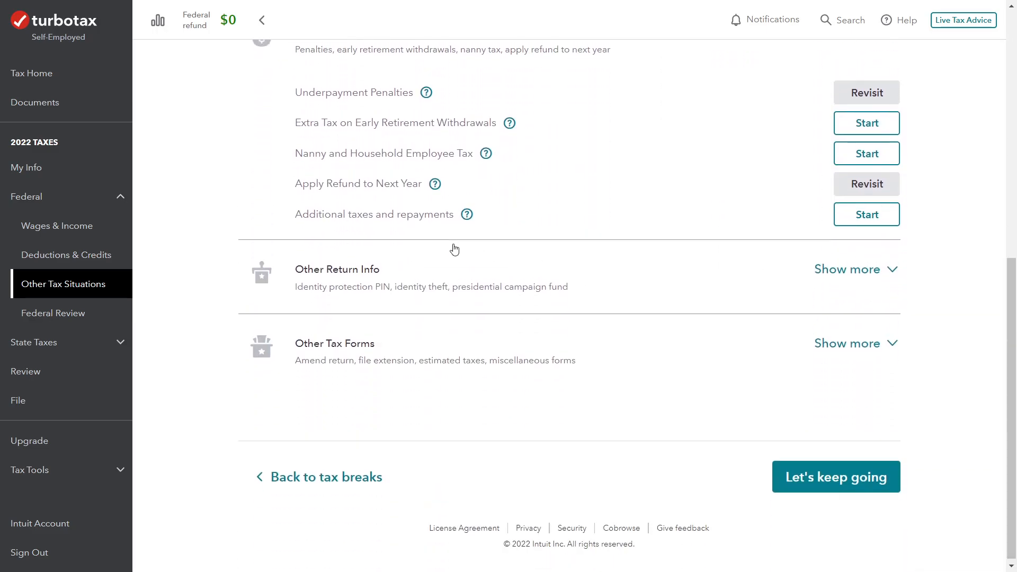
pyautogui.scroll(7, 454, 250)
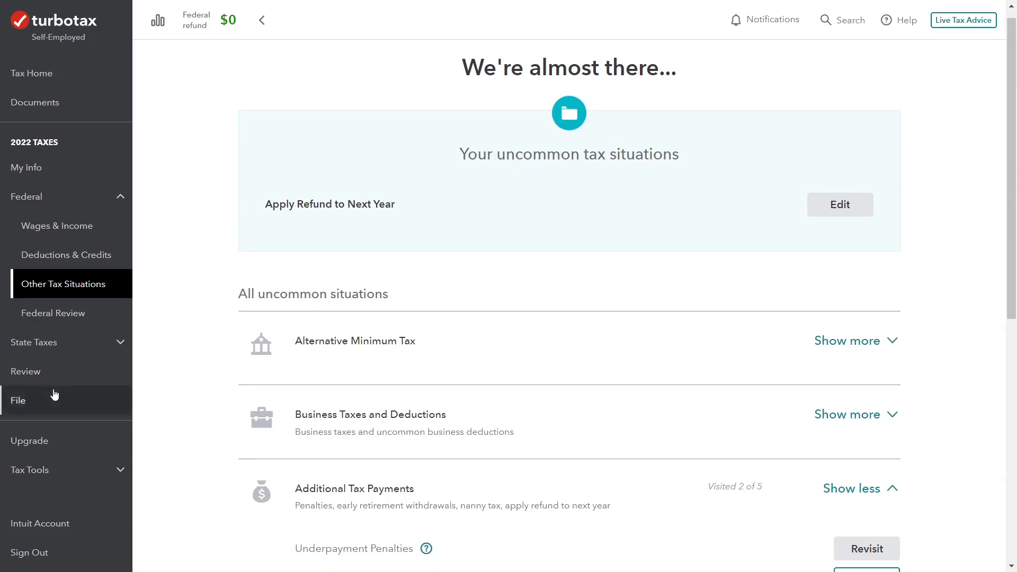
pyautogui.scroll(-5, 53, 423)
pyautogui.click(49, 476)
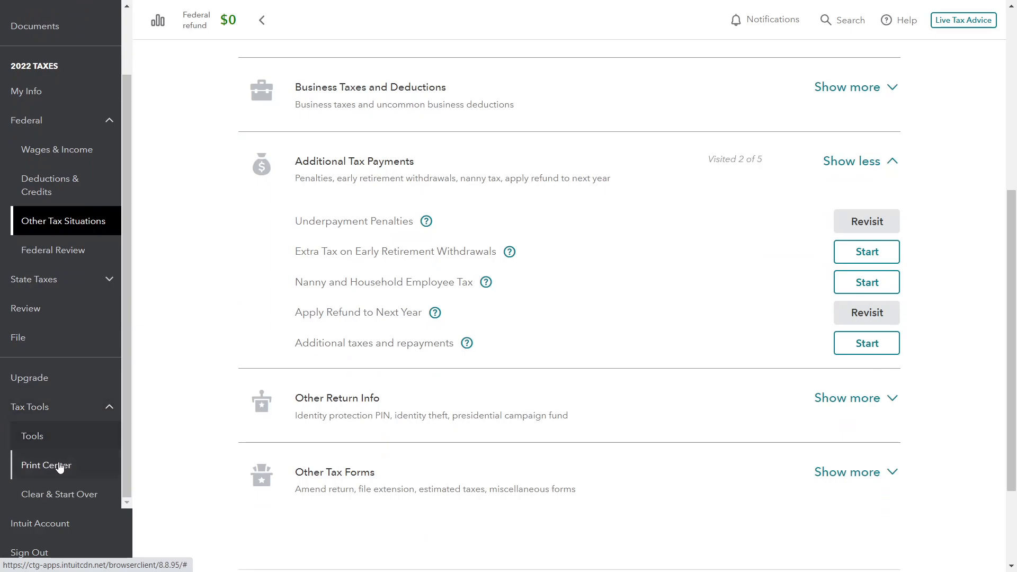
pyautogui.click(58, 465)
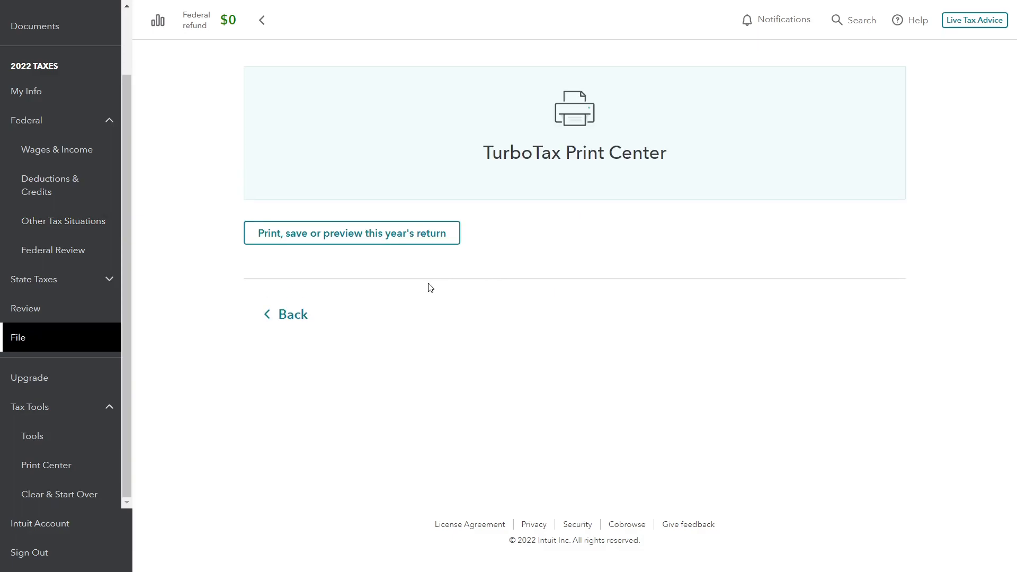
# Generate a preview of the 2022 Federal return with just the tax return forms and maximize the viewer window
pyautogui.click(397, 240)
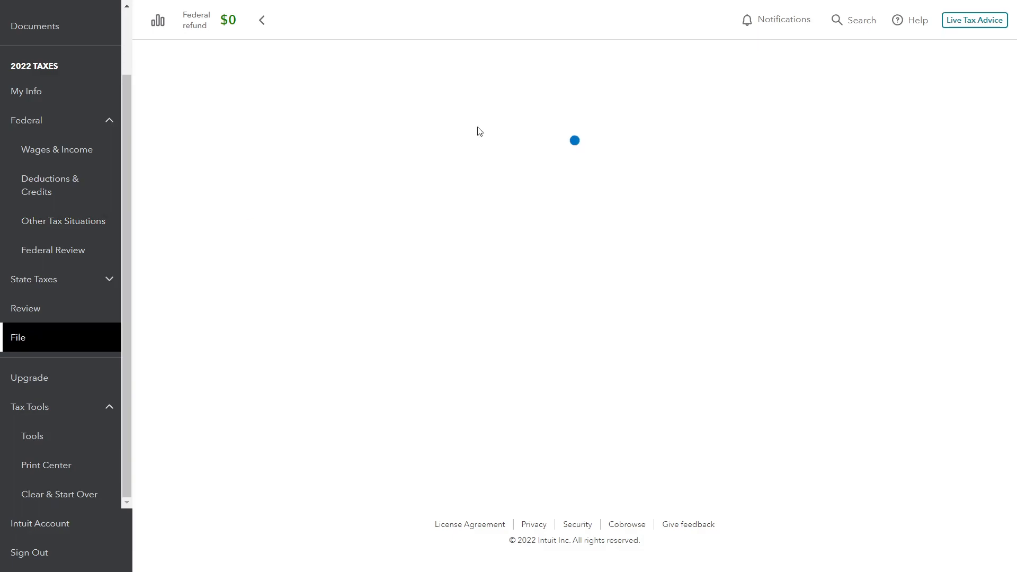
pyautogui.click(329, 158)
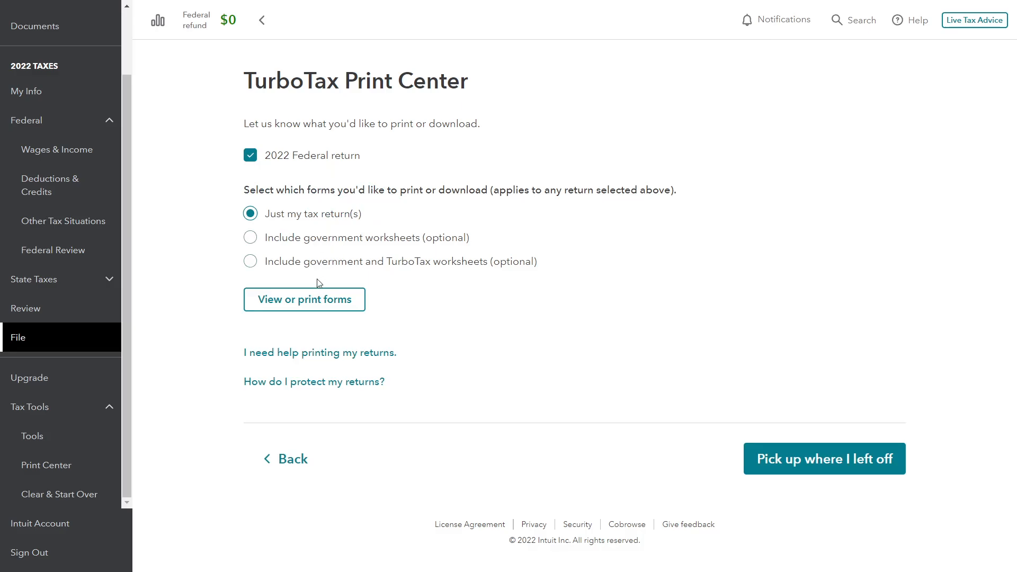
pyautogui.click(307, 305)
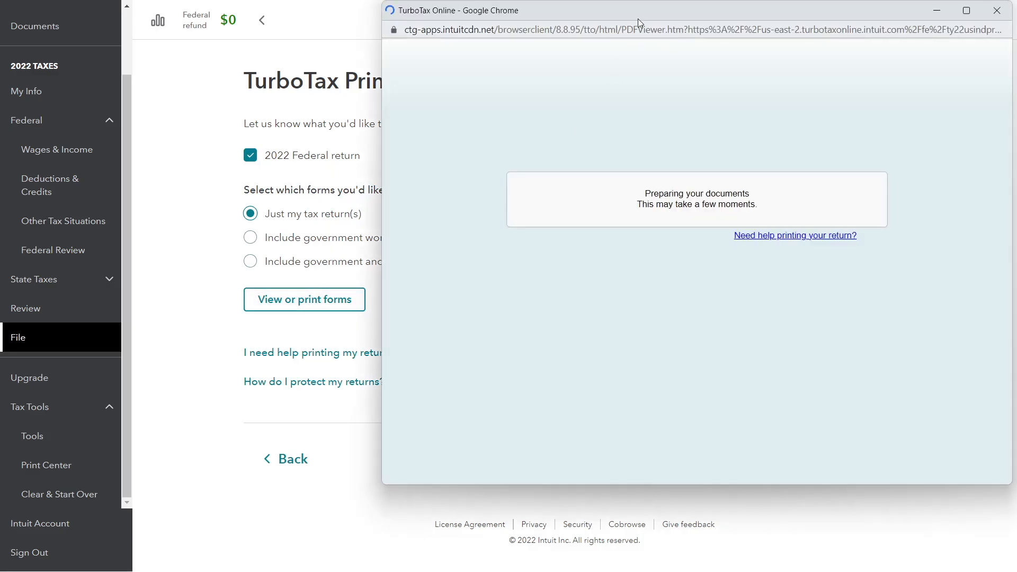
pyautogui.doubleClick(434, 6)
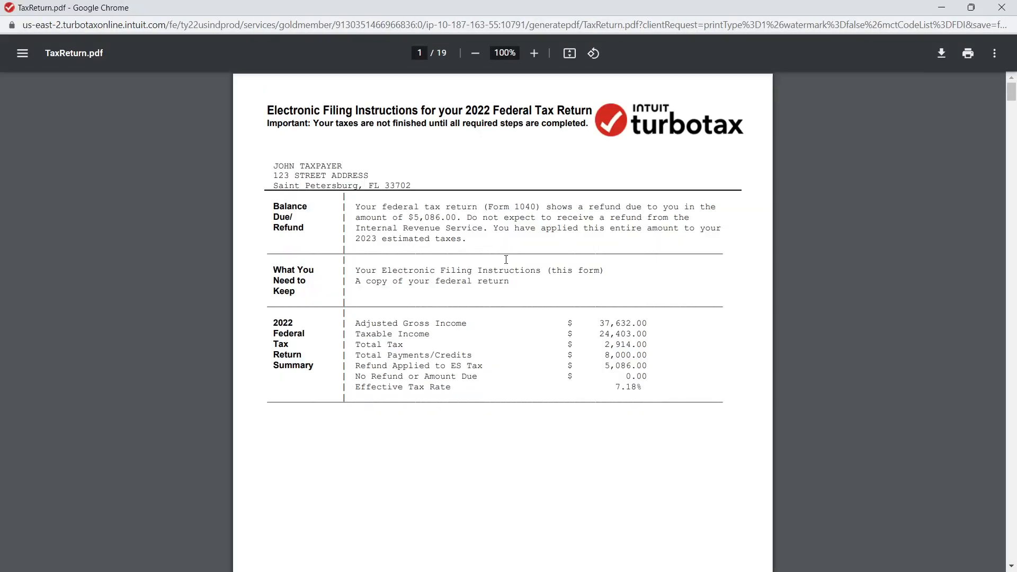
# Enlarge the return PDF and examine Form 1040 from the income lines through the Refund section on its second page
pyautogui.scroll(-20, 505, 260)
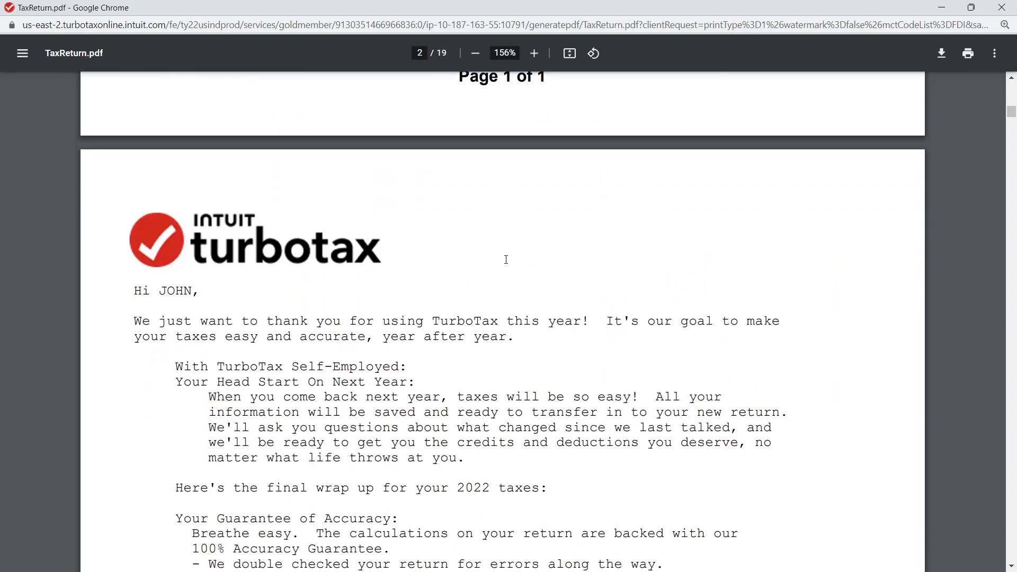
pyautogui.scroll(-5, 506, 260)
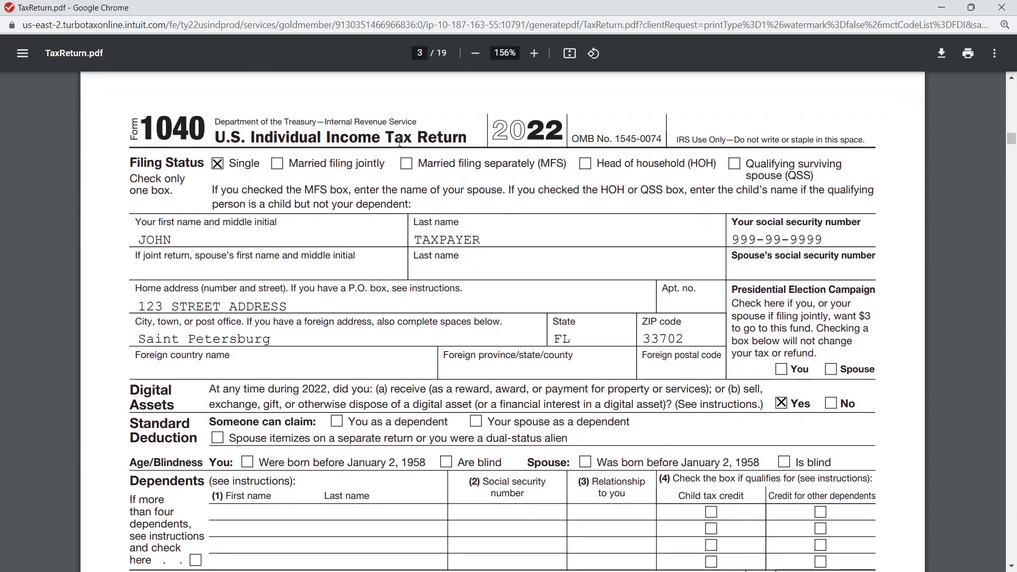
pyautogui.scroll(-10, 540, 351)
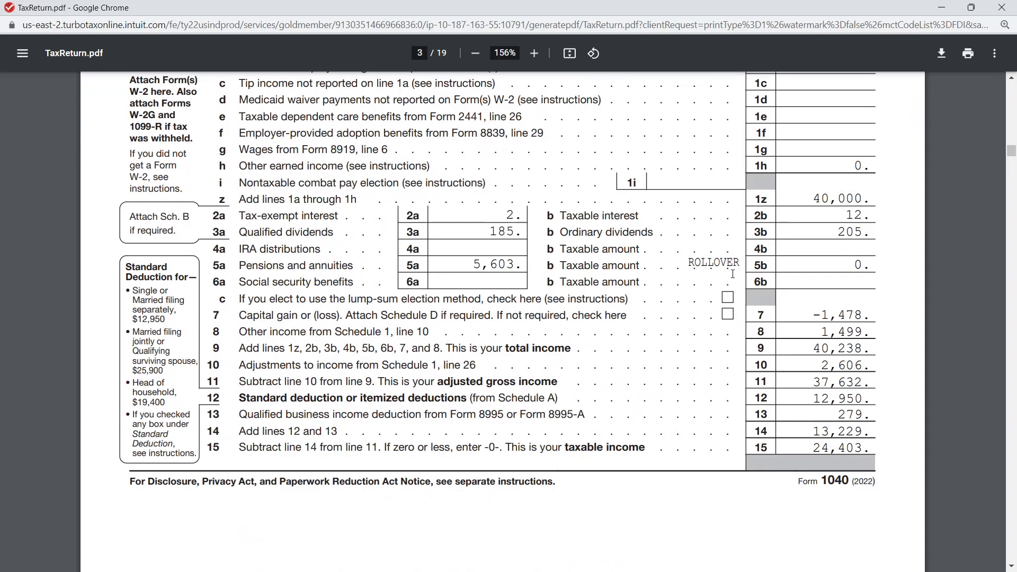
pyautogui.scroll(3, 802, 259)
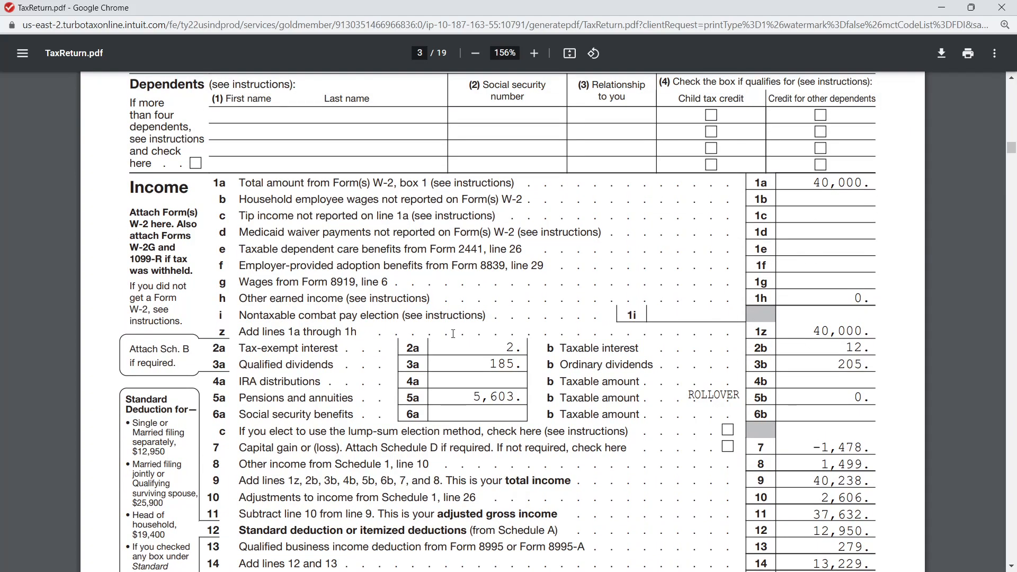
pyautogui.scroll(-1, 460, 410)
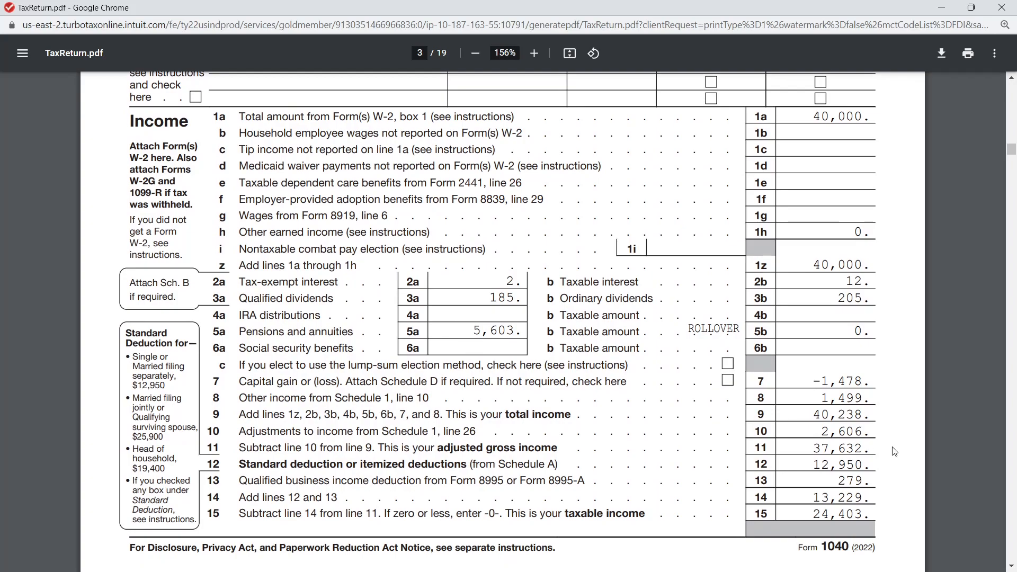
pyautogui.scroll(-2, 894, 451)
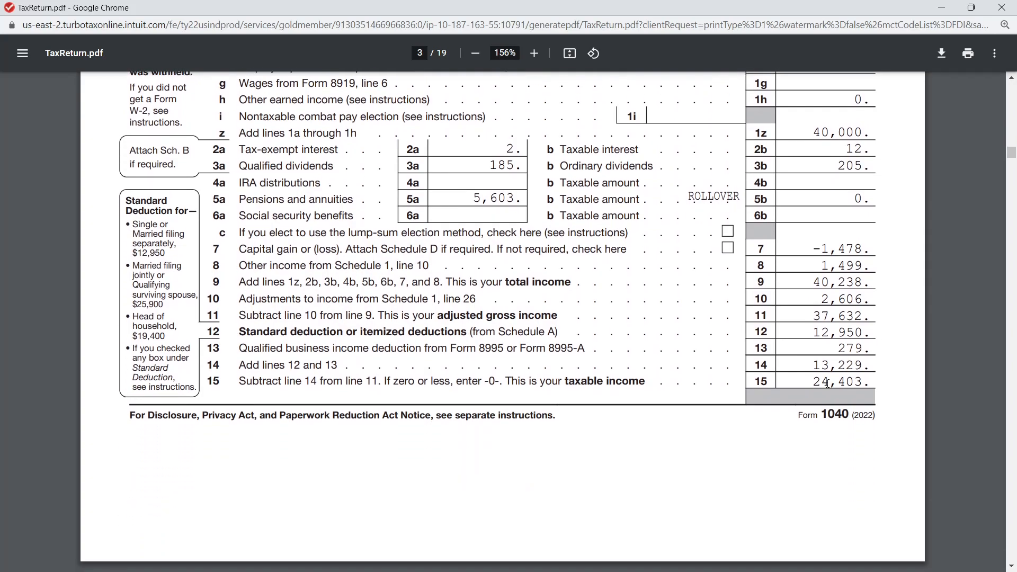
pyautogui.scroll(-10, 828, 384)
pyautogui.scroll(-2, 827, 383)
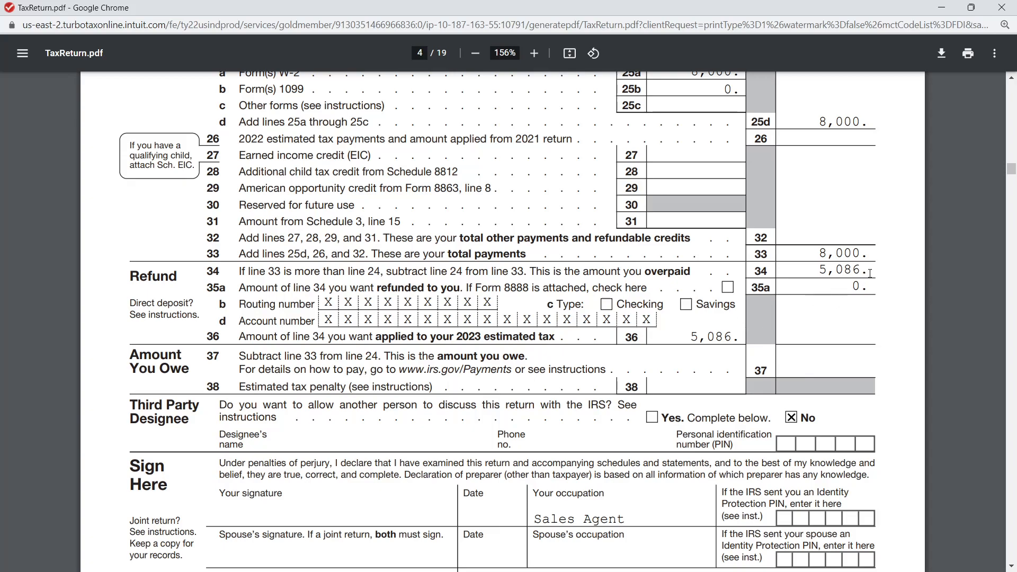
# Examine Form 1040 lines 34, 35a and 36 in the Refund section, and line 26 for the amount applied from the prior year
pyautogui.moveTo(874, 269); pyautogui.dragTo(854, 271)
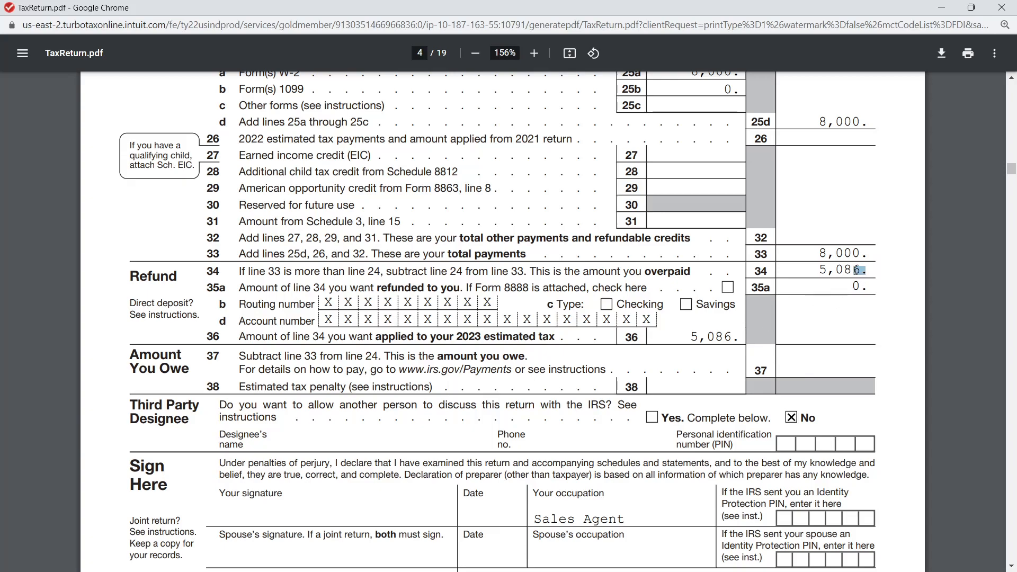
pyautogui.click(814, 271)
pyautogui.moveTo(871, 286); pyautogui.dragTo(851, 286)
pyautogui.click(851, 285)
pyautogui.moveTo(734, 339); pyautogui.dragTo(691, 339)
pyautogui.click(676, 342)
pyautogui.scroll(3, 750, 480)
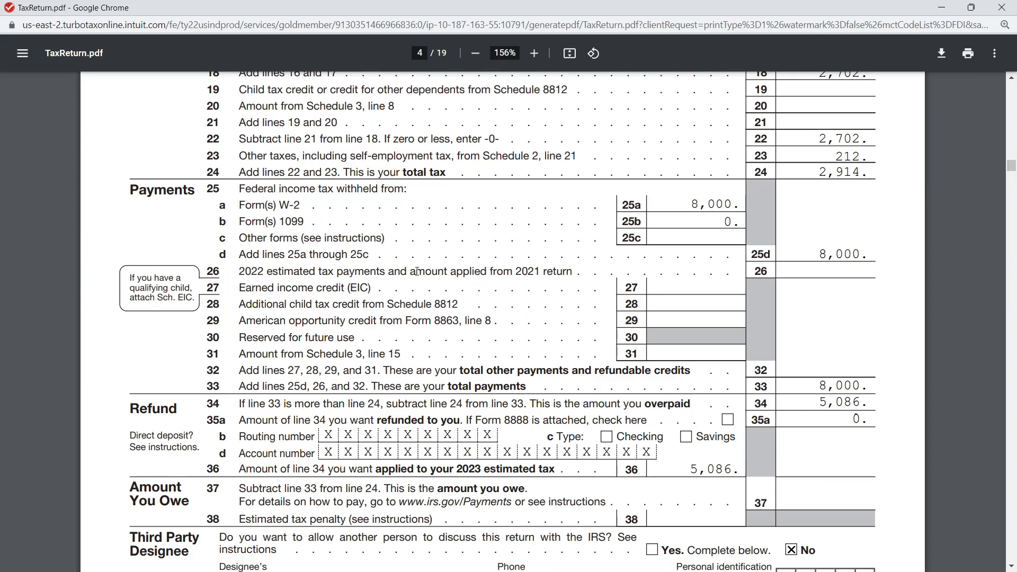
pyautogui.moveTo(411, 272); pyautogui.dragTo(513, 272)
pyautogui.click(465, 270)
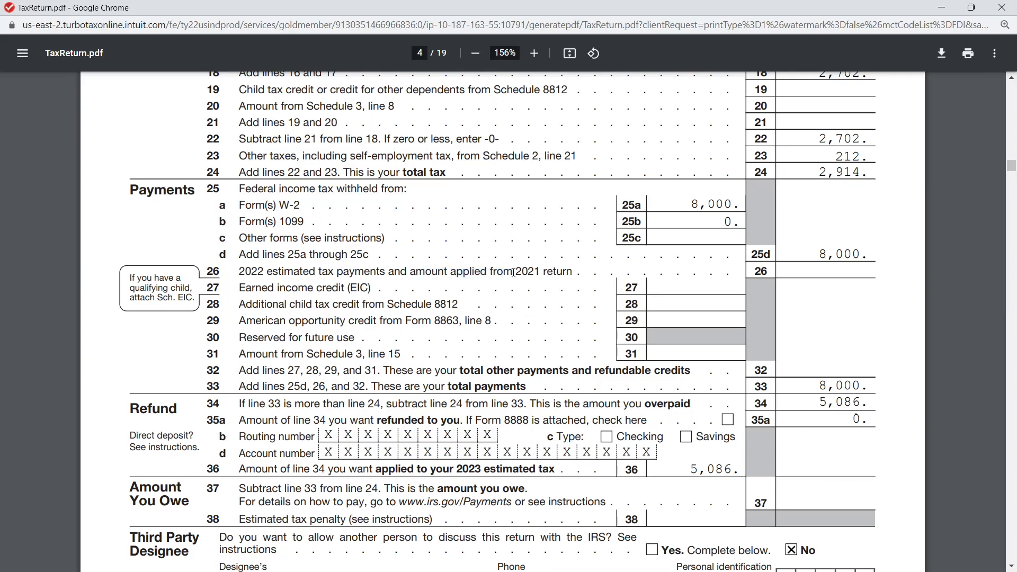